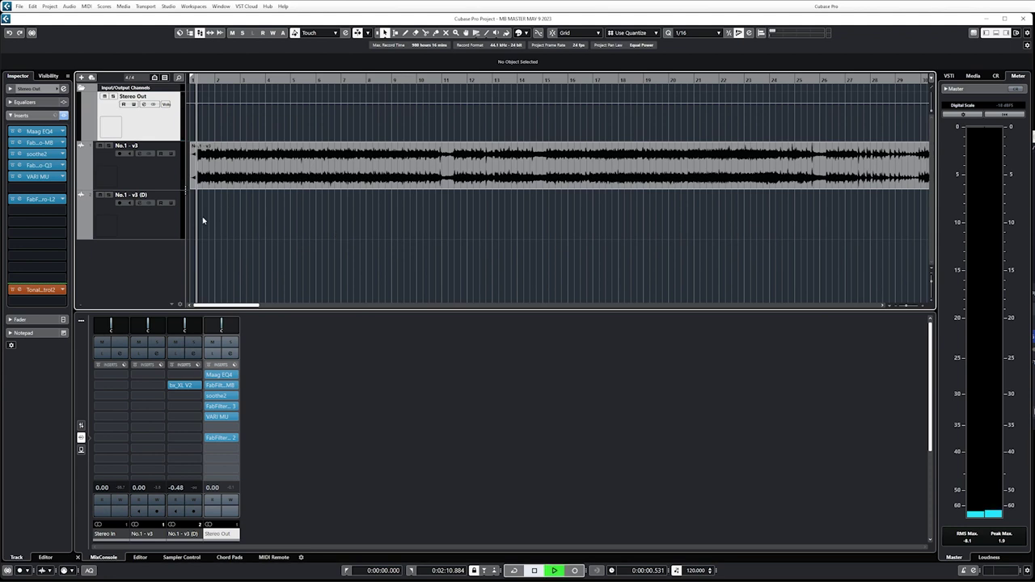
Play the No.1 - v3 track and examine its waveform from the opening through the breakdown around bar 30
key("h")
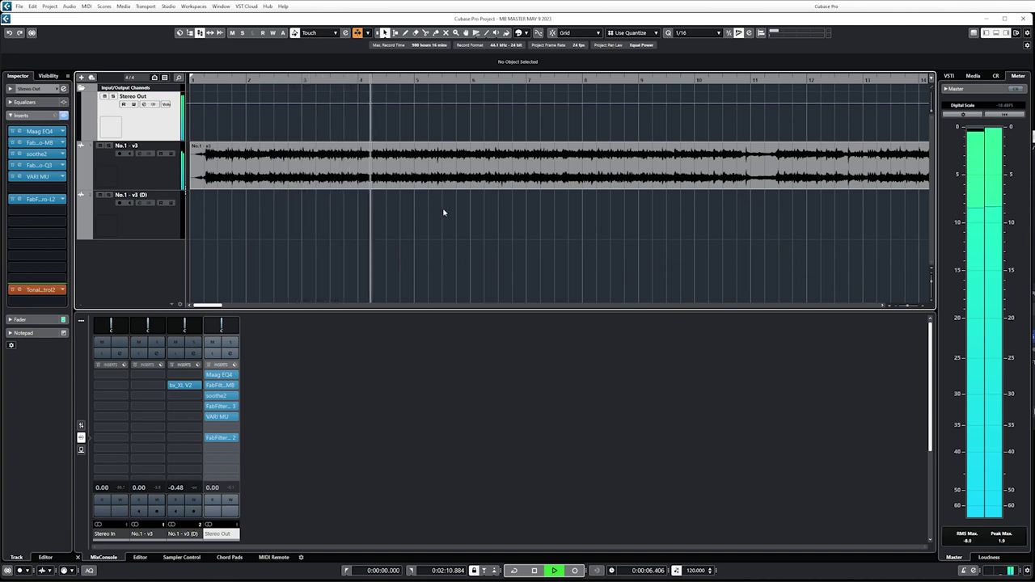
scroll(443, 212, "down", 3)
scroll(443, 211, "up", 1)
scroll(433, 213, "down", 2)
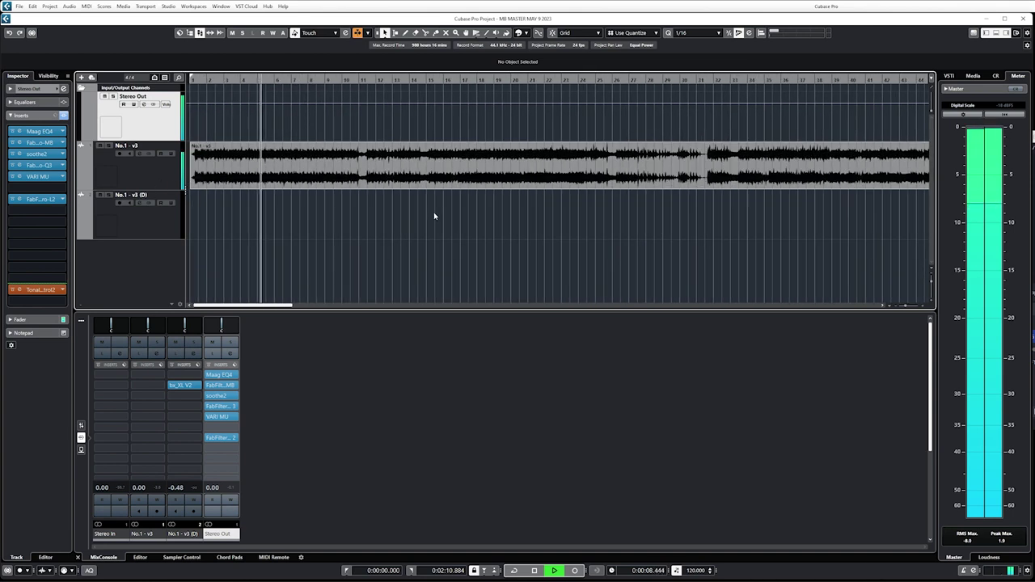
scroll(353, 219, "up", 2)
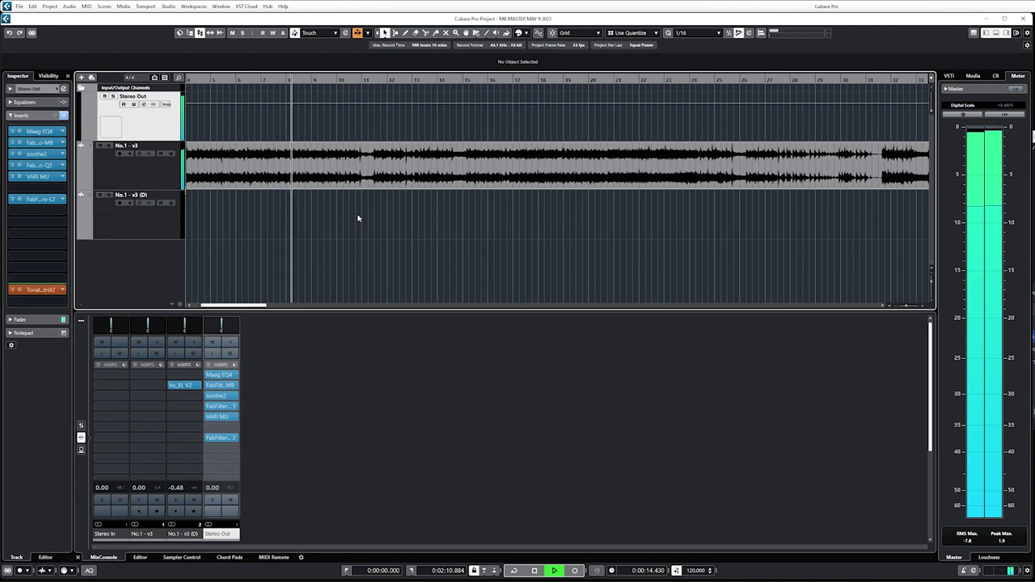
scroll(355, 221, "down", 2)
scroll(339, 223, "up", 2)
scroll(354, 233, "up", 2)
scroll(380, 231, "down", 3)
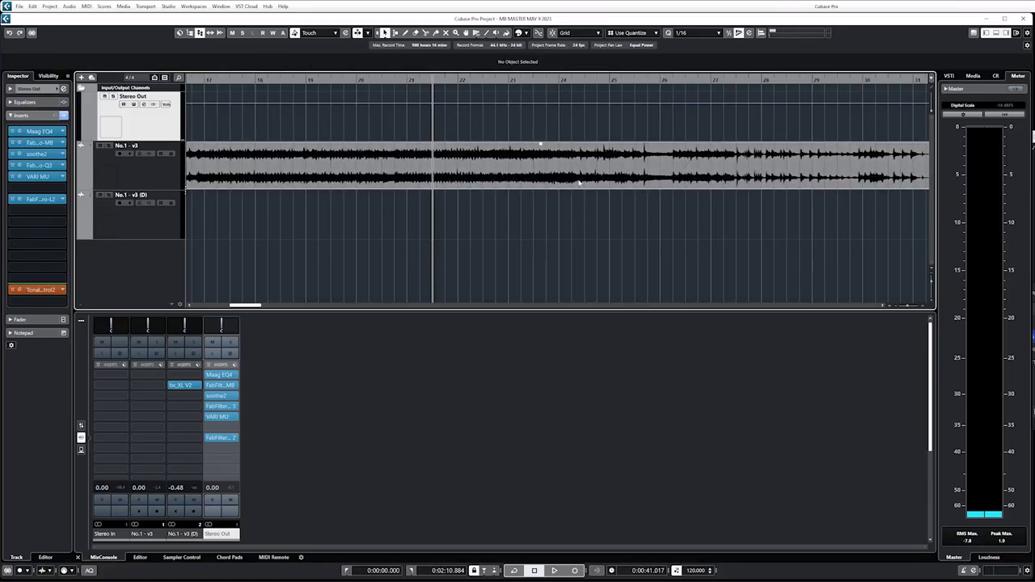
scroll(579, 183, "down", 2)
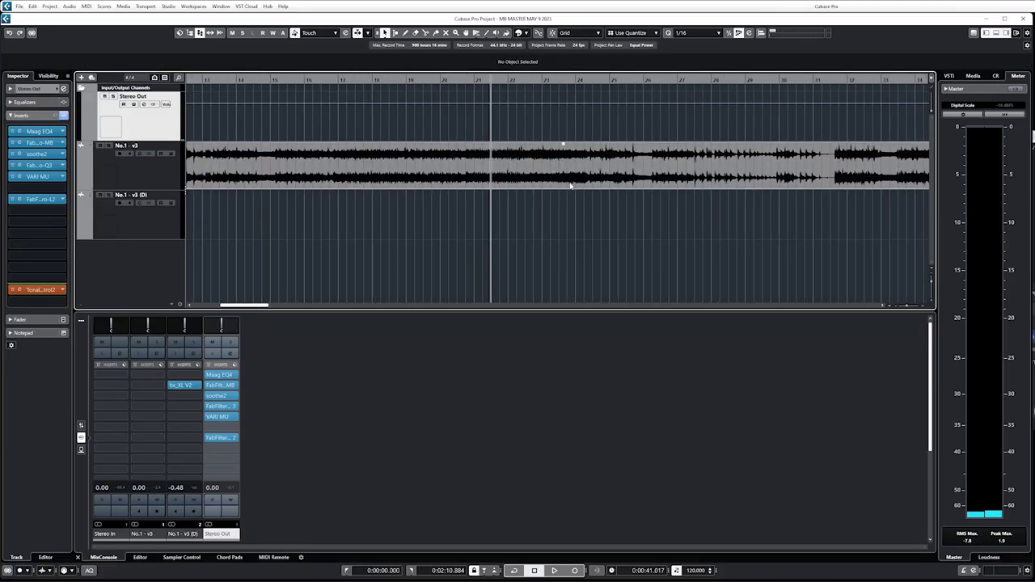
scroll(576, 185, "right", 2)
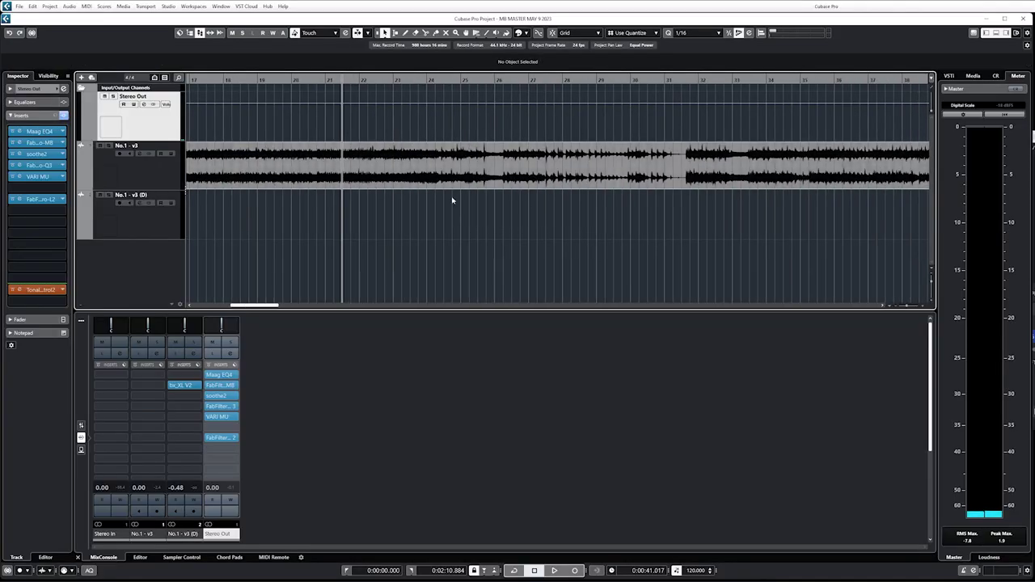
Enlarge the No.1 - v3 track's height to show its waveform in more detail and resume playback
left_click(168, 175)
left_click_drag(167, 215, 168, 286)
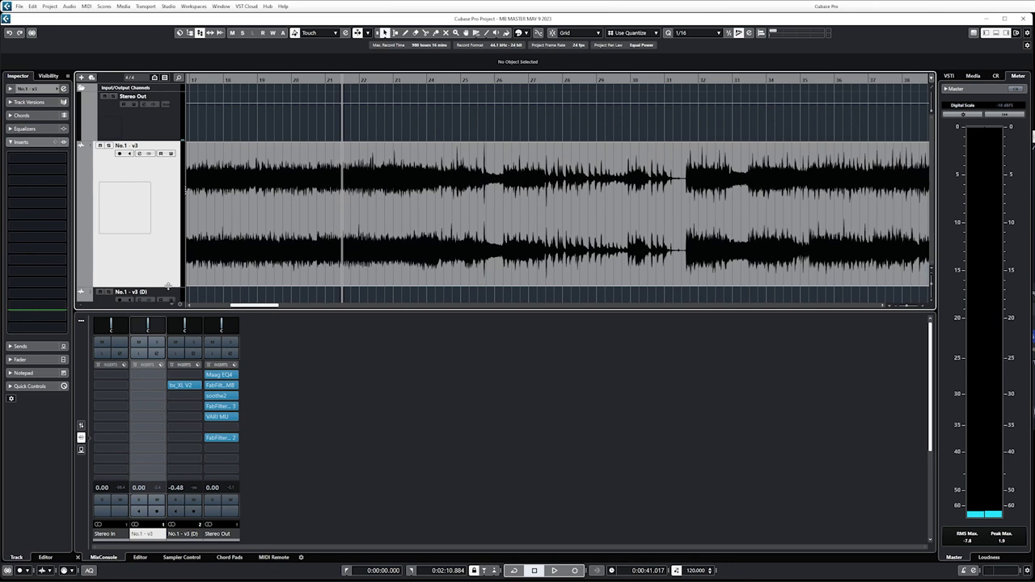
key("space")
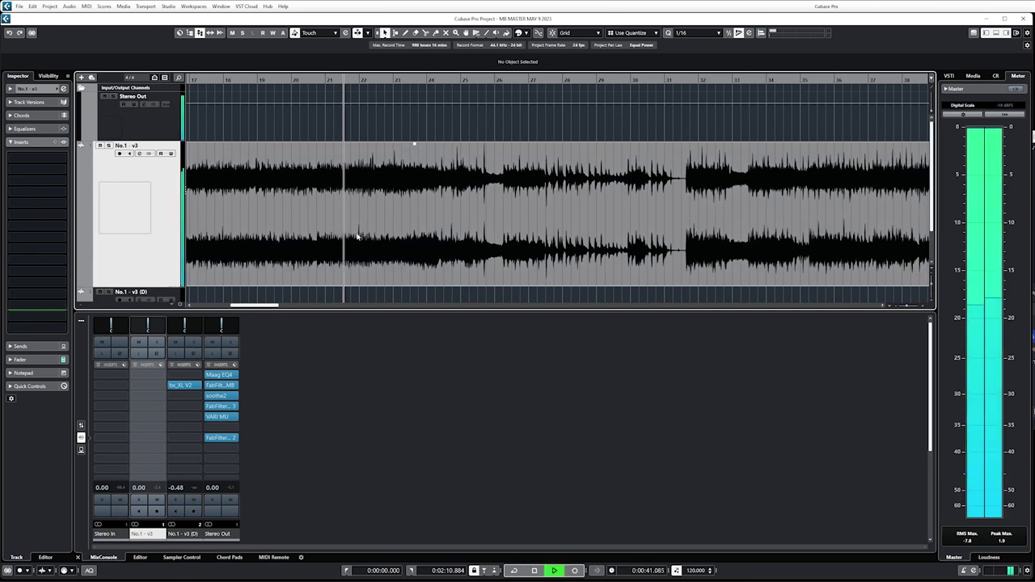
Follow playback of the No.1 - v3 track and examine the waveform's dynamics through the breakdown and the loud section after bar 31
scroll(426, 231, "right", 1)
scroll(424, 229, "up", 2)
scroll(423, 231, "right", 1)
scroll(423, 231, "down", 2)
scroll(338, 240, "up", 1)
scroll(338, 239, "down", 1)
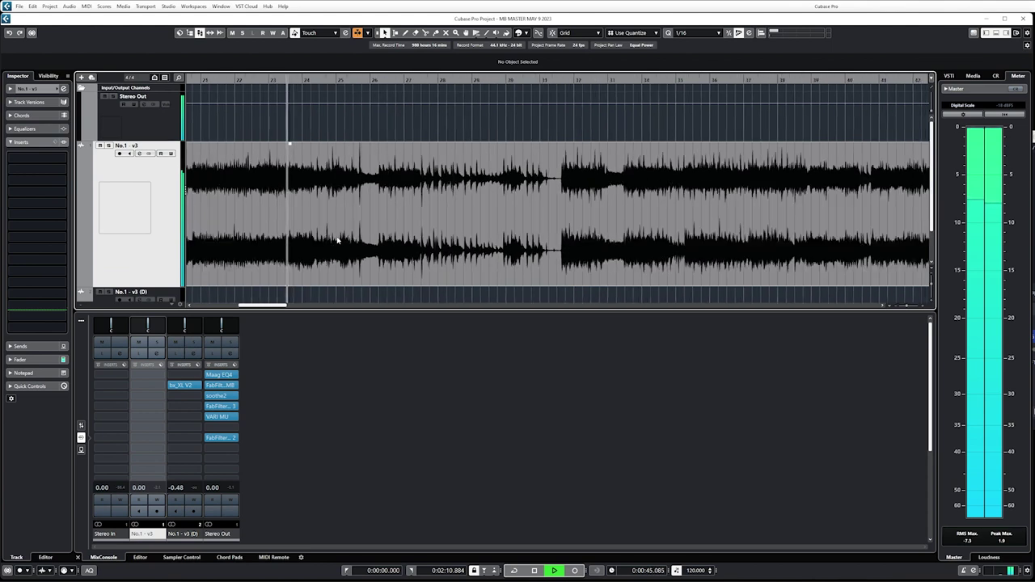
scroll(335, 243, "up", 1)
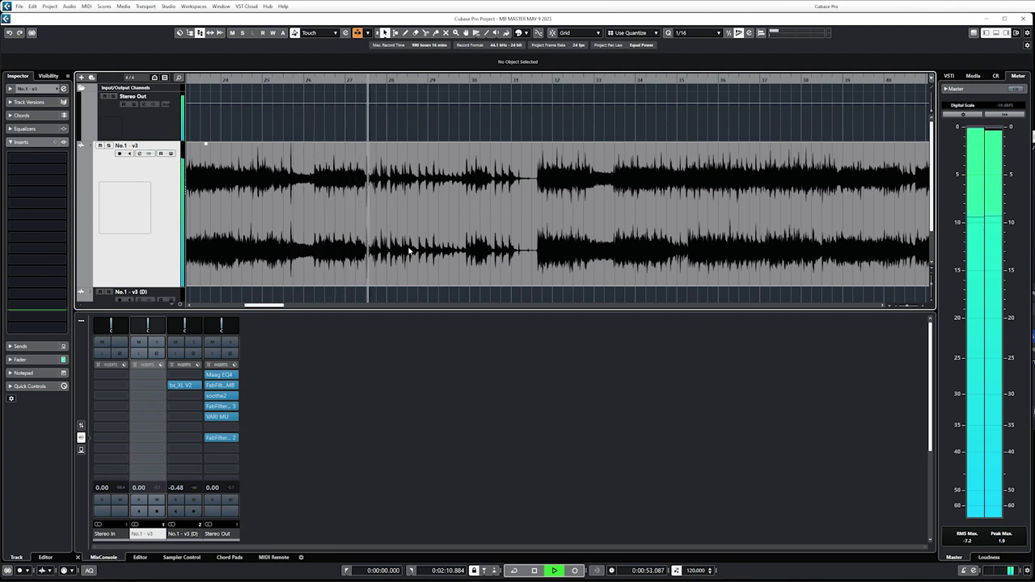
scroll(406, 247, "up", 5)
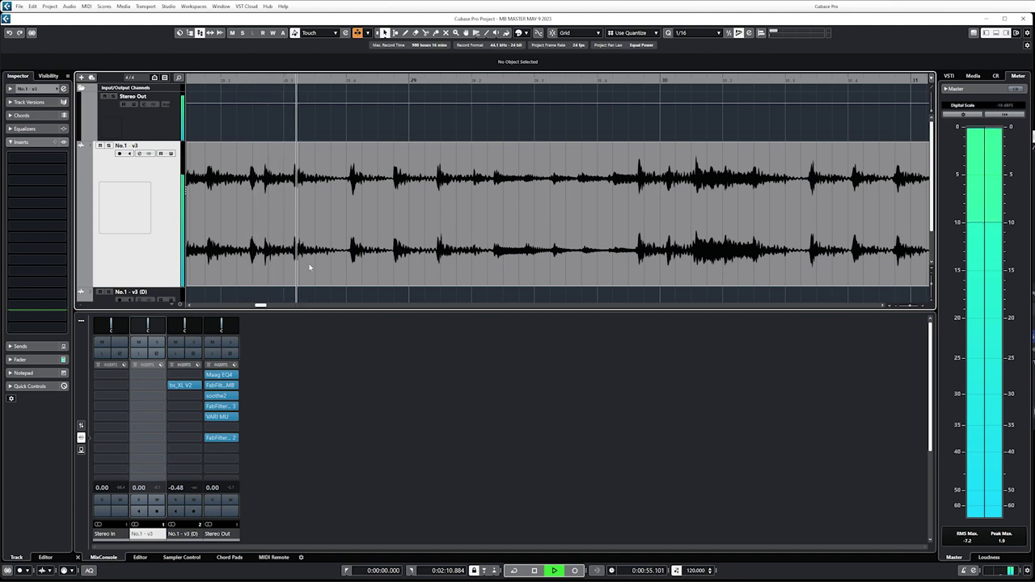
scroll(411, 210, "down", 3)
scroll(508, 208, "up", 2)
scroll(462, 218, "right", 1)
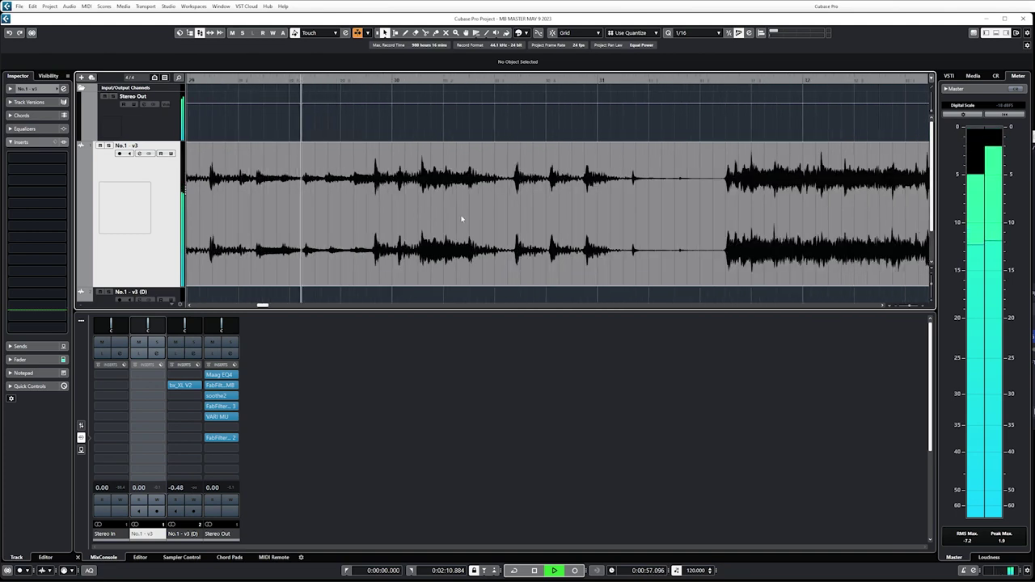
scroll(430, 203, "down", 4)
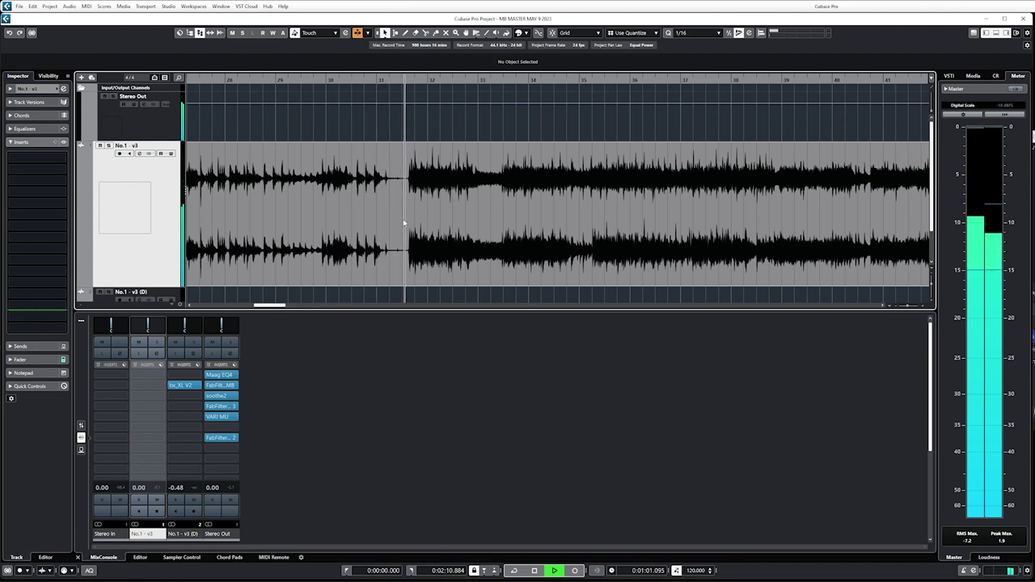
scroll(408, 223, "down", 3)
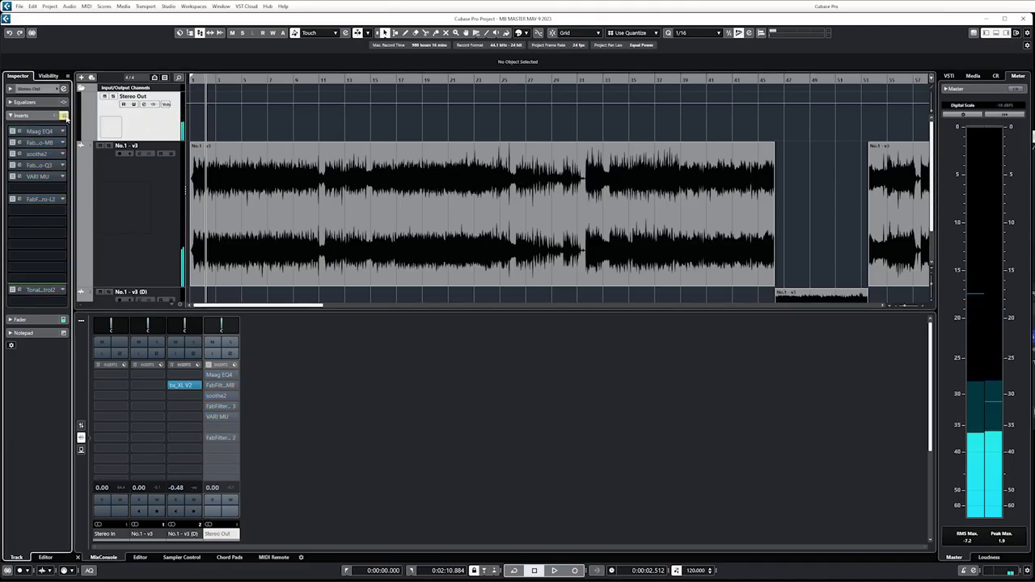
Listen to the song's opening bars with the Stereo Out inserts bypassed, and stop playback
key("h")
key("h")
key("h")
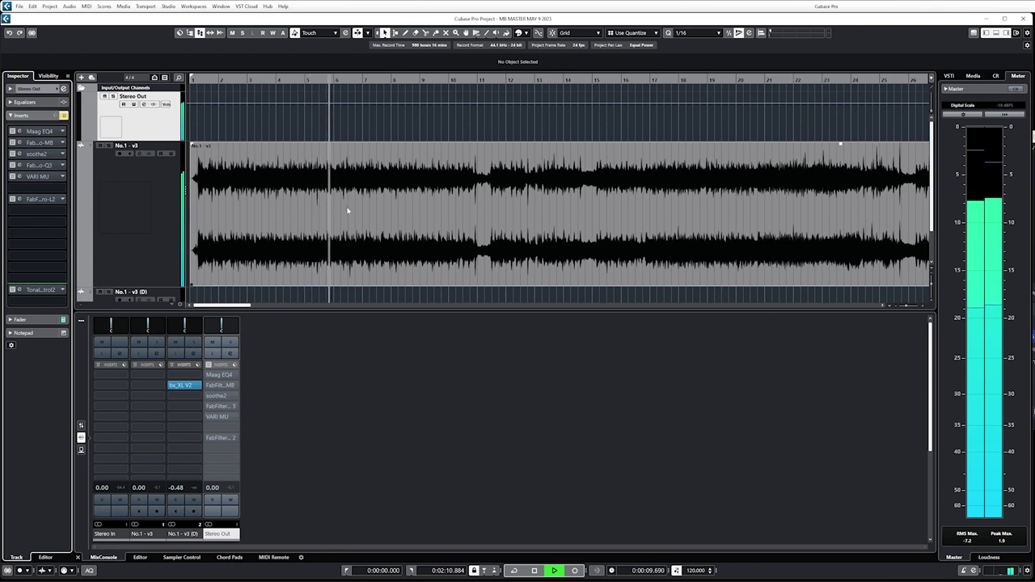
key("space")
Reactivate the Maag EQ4 insert on Stereo Out, review its settings and close its window
left_click(18, 132)
left_click_drag(964, 191, 473, 336)
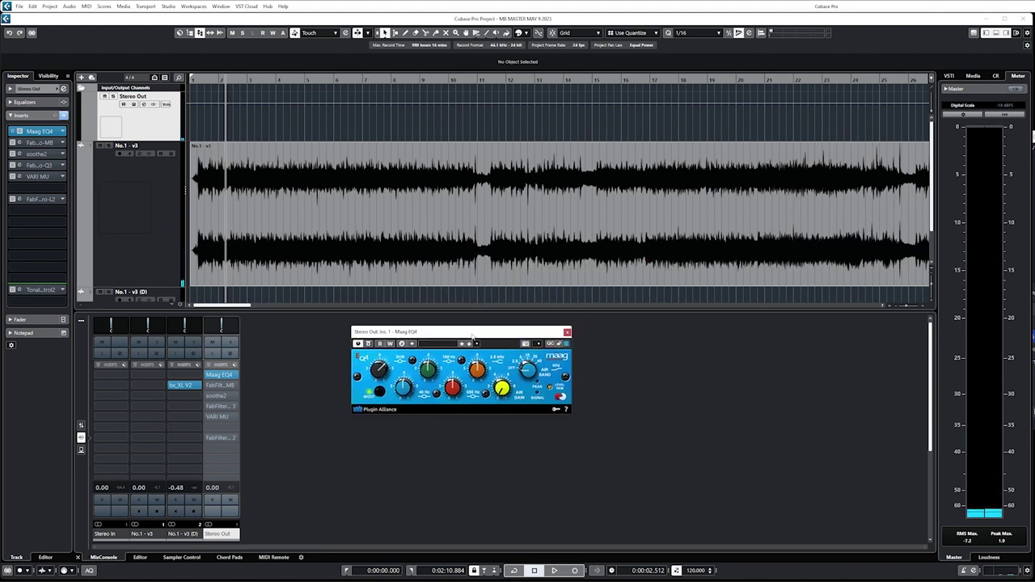
left_click(568, 333)
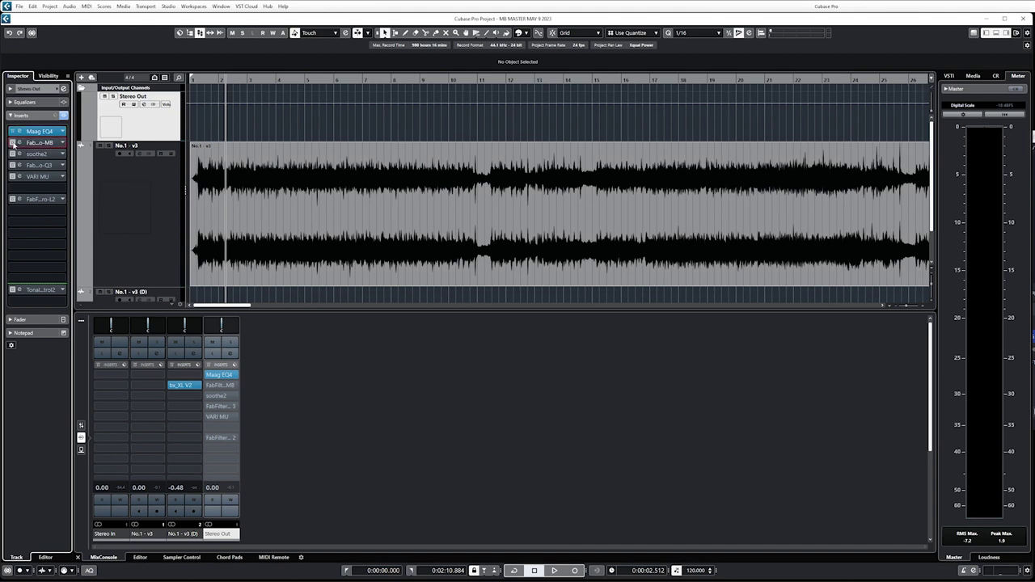
Reactivate the FabFilter Pro-MB insert on Stereo Out and play the song while viewing its low-band compression
left_click(18, 142)
left_click_drag(499, 206, 667, 206)
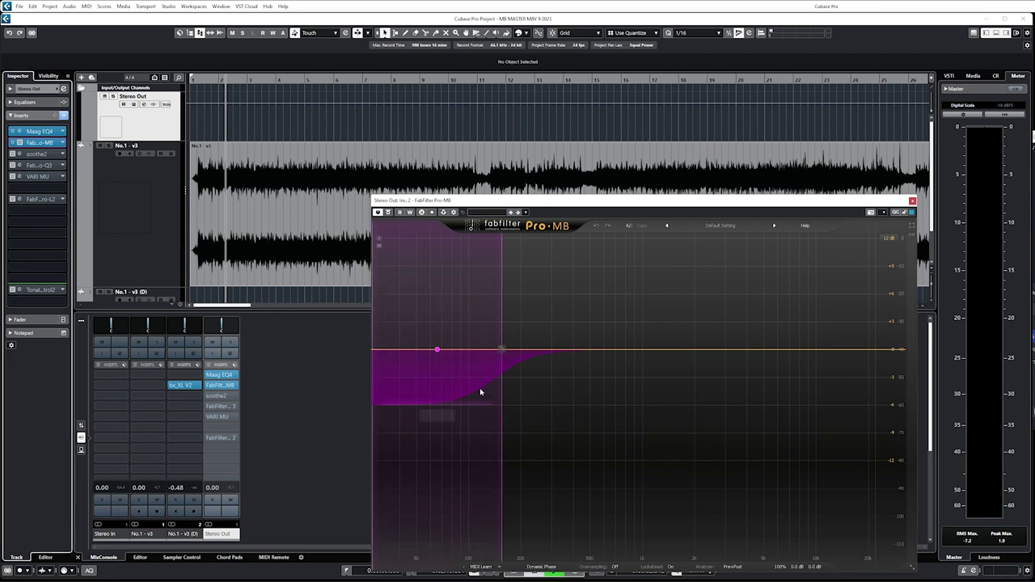
key("space")
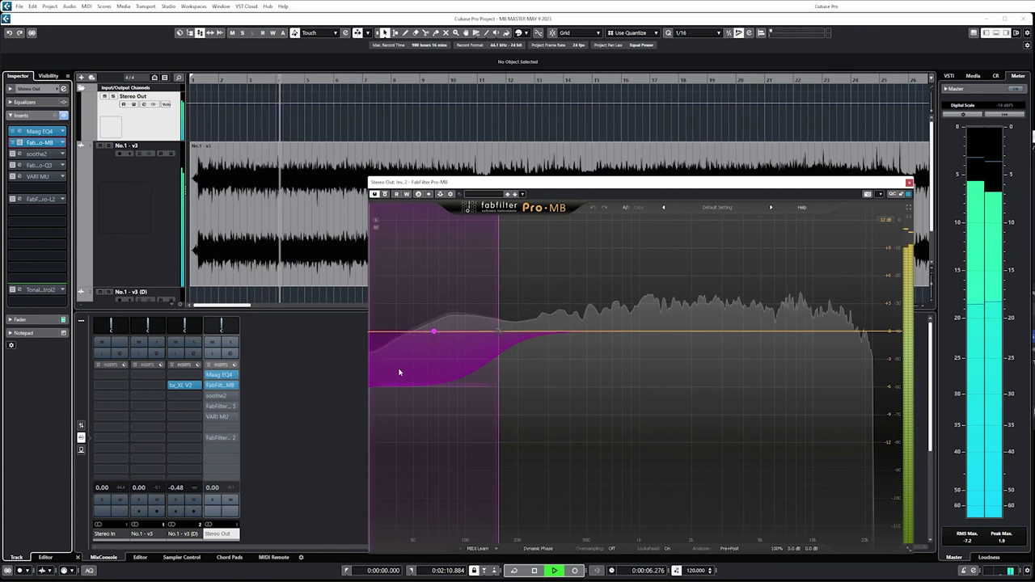
key("space")
Solo the Pro-MB low band during playback to hear it alone, unsolo it and close the plug-in
left_click(376, 221)
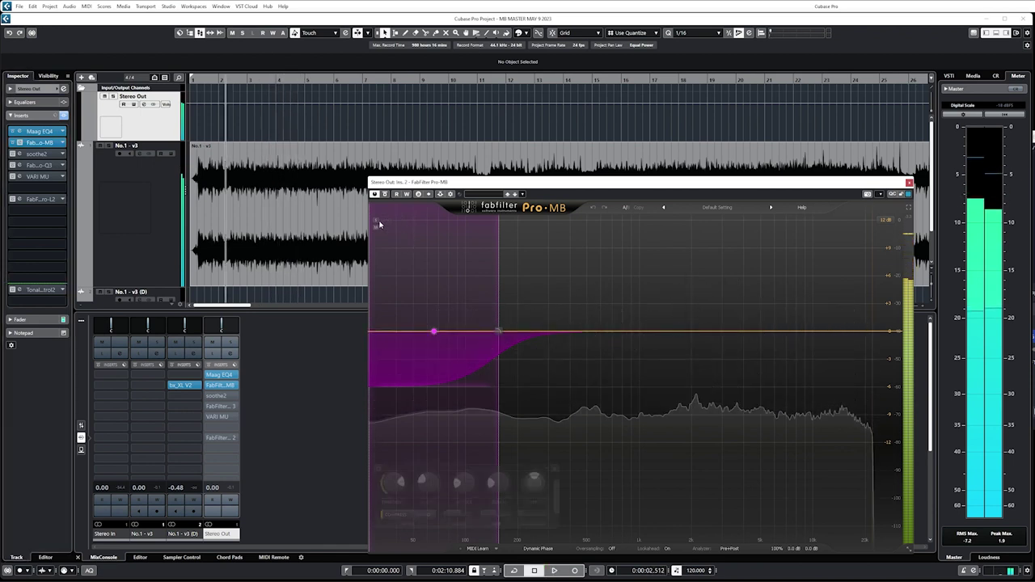
key("space")
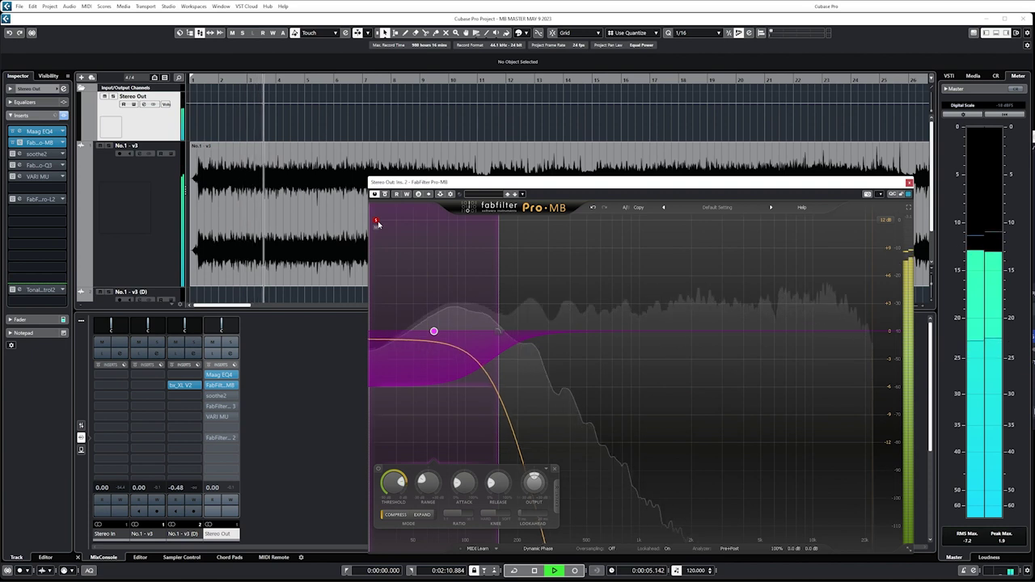
key("space")
left_click(376, 221)
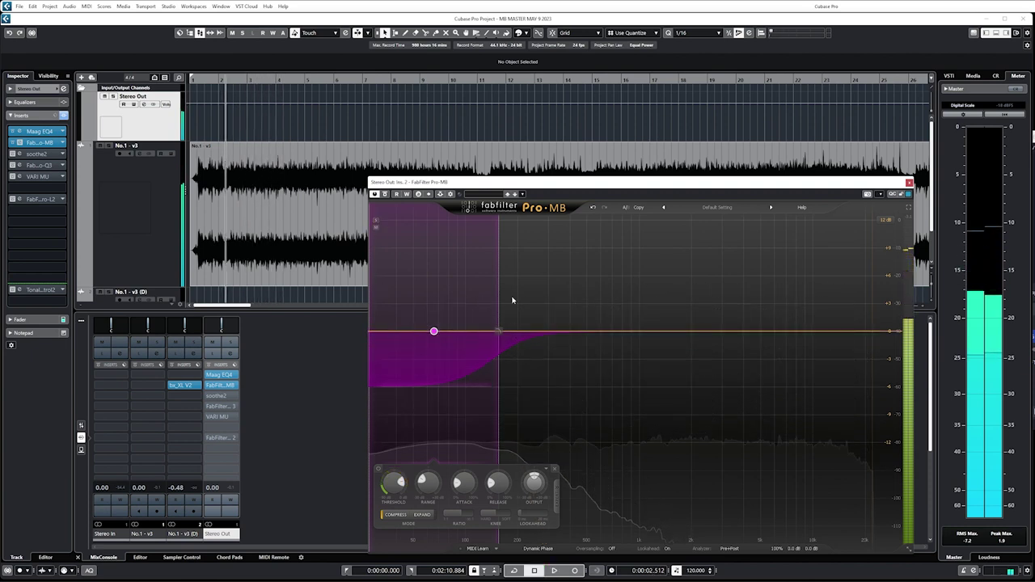
left_click(909, 182)
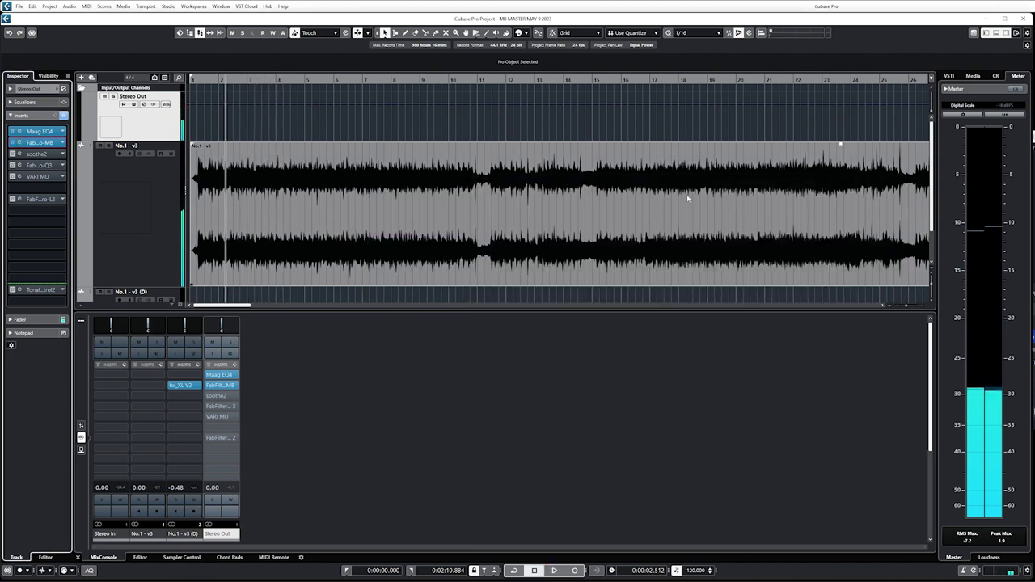
Reactivate the soothe2 insert on Stereo Out, watch its resonance reduction during playback and close its window
left_click(12, 154)
left_click_drag(523, 86, 593, 120)
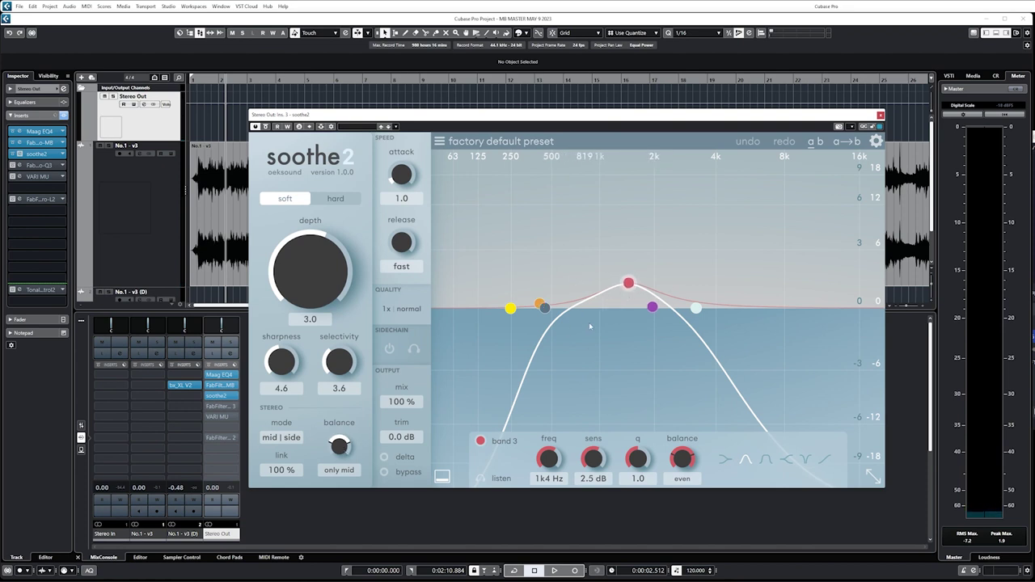
key("space")
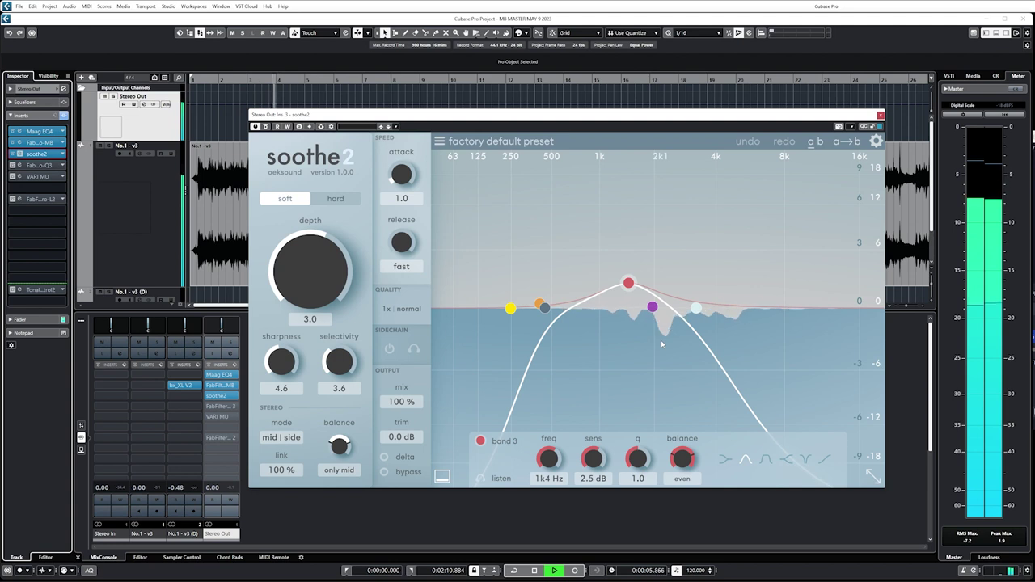
key("space")
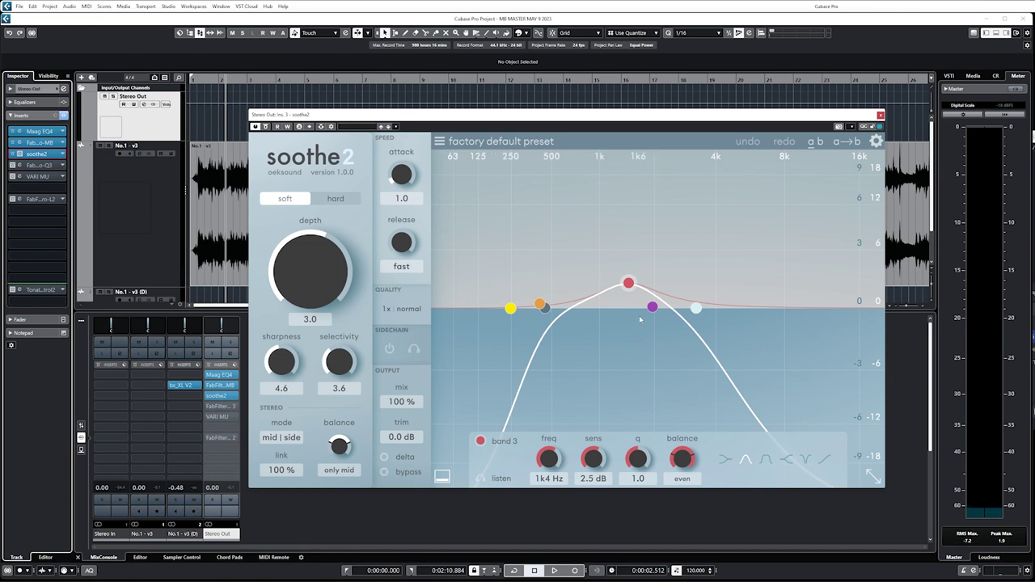
left_click(881, 114)
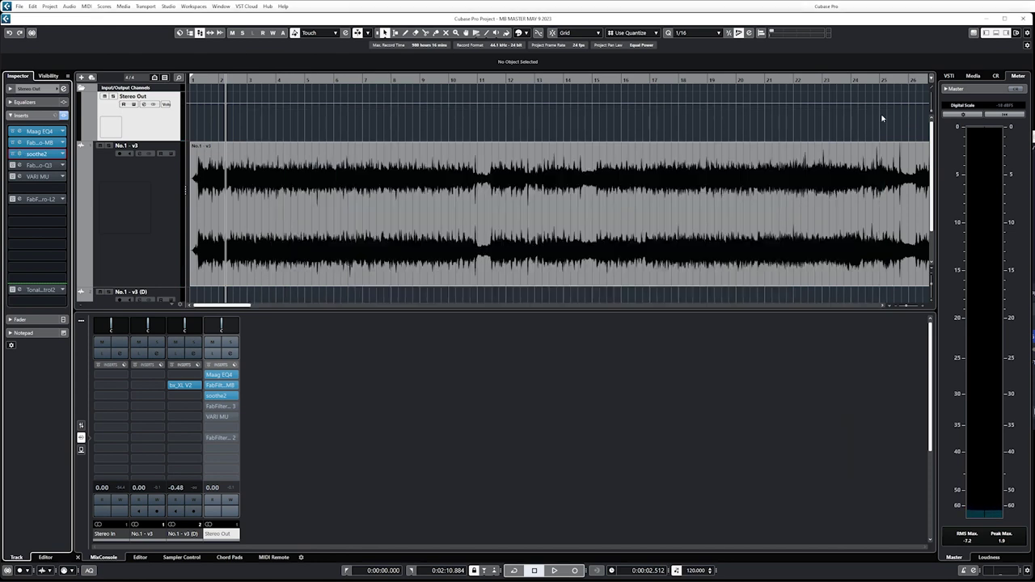
Reactivate the FabFilter Pro-Q 3 insert on Stereo Out and watch its dynamic EQ bands during a short playback
left_click(16, 167)
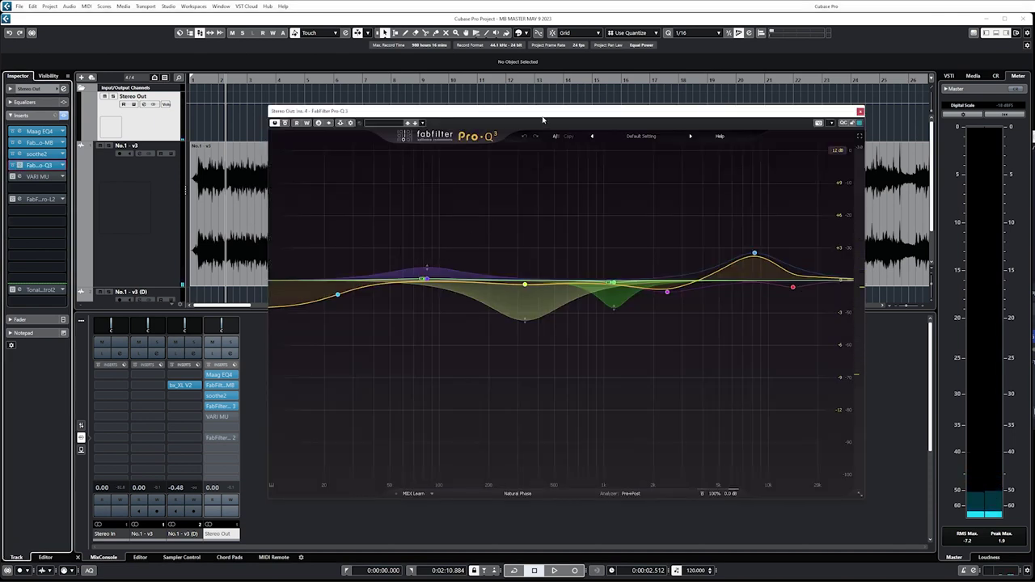
left_click_drag(554, 116, 579, 121)
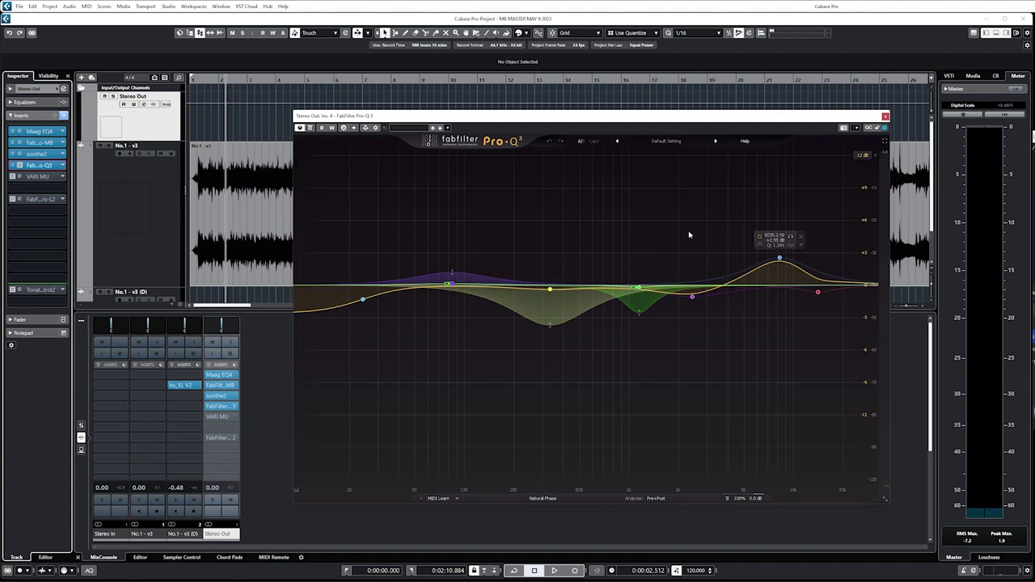
mouse_move(476, 254)
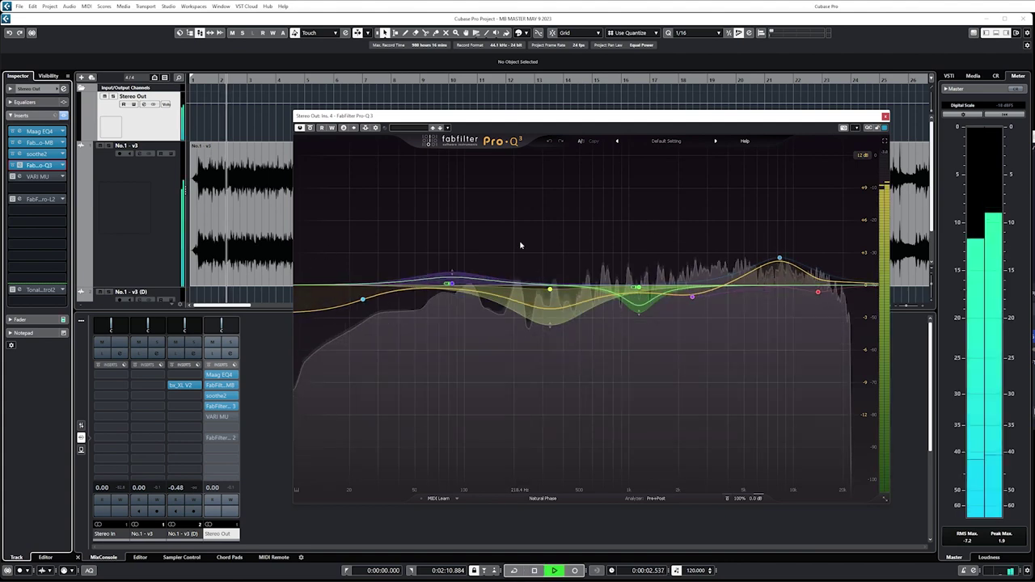
key("space")
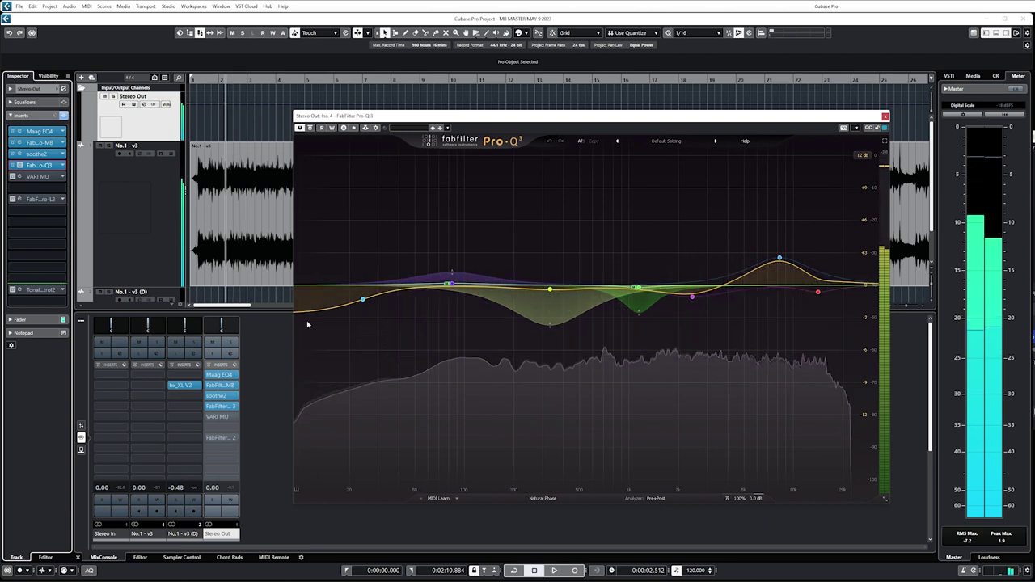
Review the Maag EQ4 and Pro-MB settings one after the other, closing each window
left_click(20, 131)
left_click(568, 330)
left_click(39, 143)
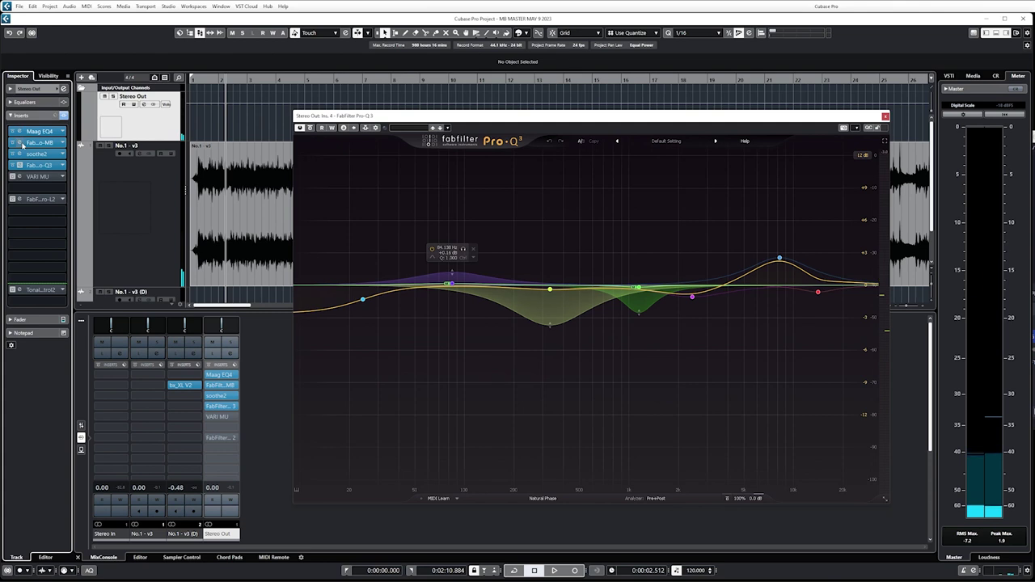
left_click(909, 182)
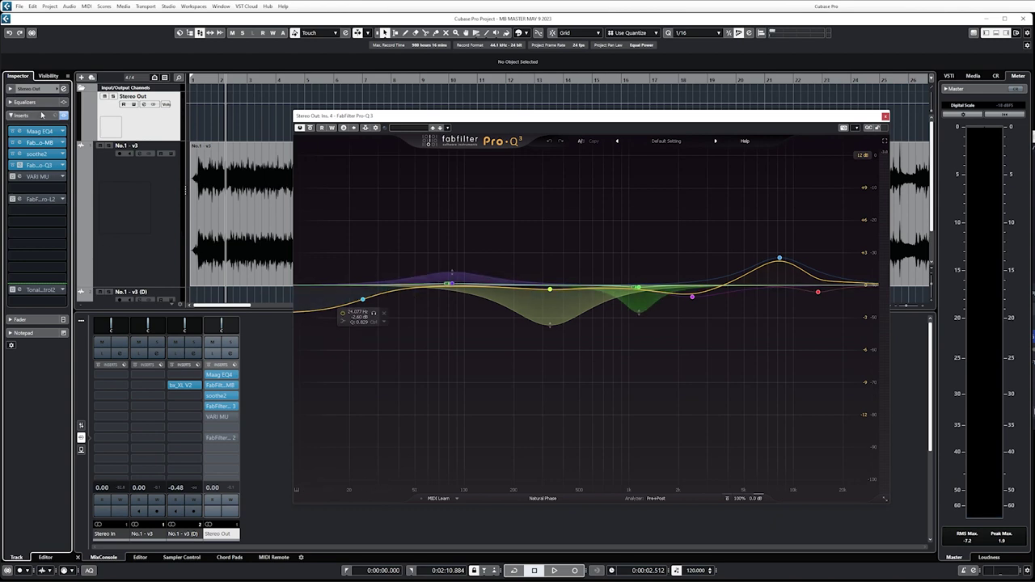
Compare the Maag EQ4 and Pro-MB settings side by side over the Pro-Q 3 curve, and close both windows
left_click(26, 132)
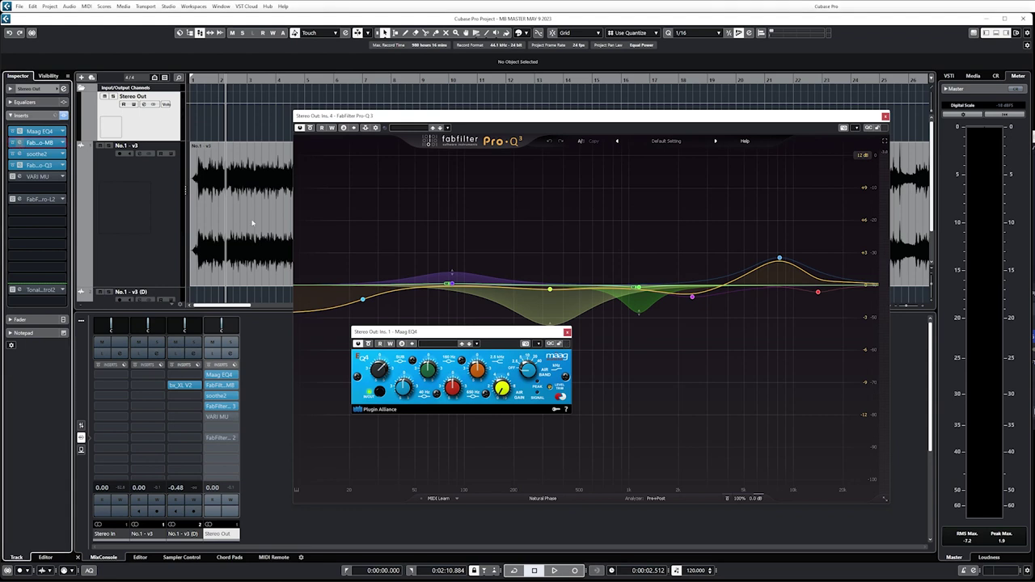
left_click(24, 143)
left_click(354, 334)
left_click_drag(424, 335, 150, 299)
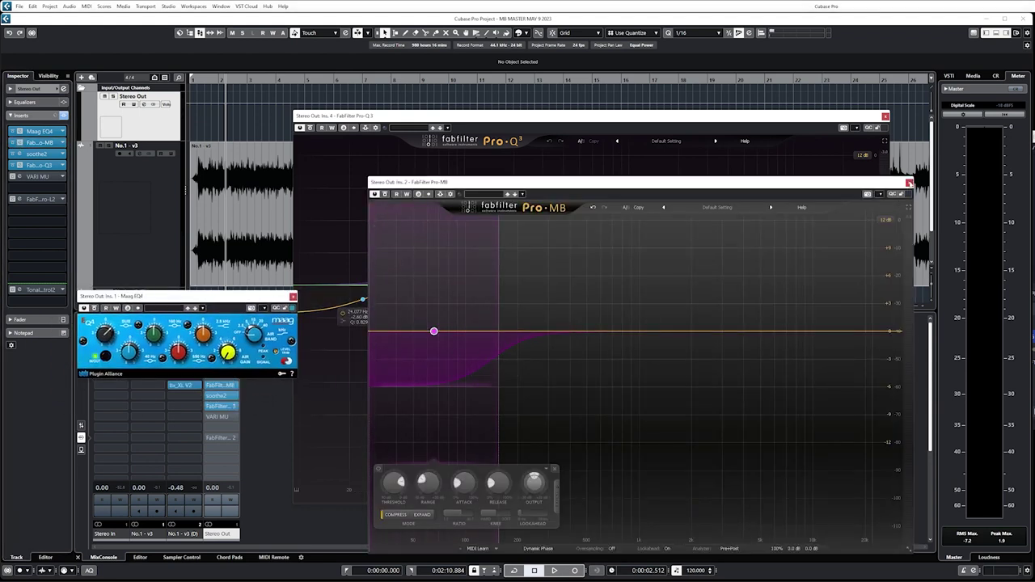
left_click(909, 183)
left_click(293, 297)
Inspect the Pro-Q 3 low-end bands and audition the 84 Hz boost band in solo during playback
left_click_drag(348, 305, 389, 292)
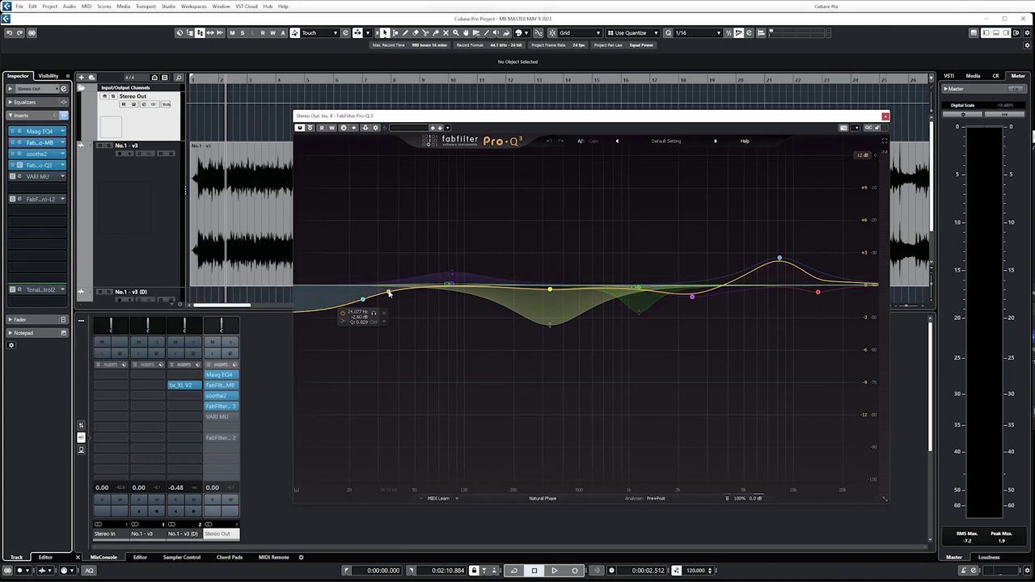
left_click(300, 315)
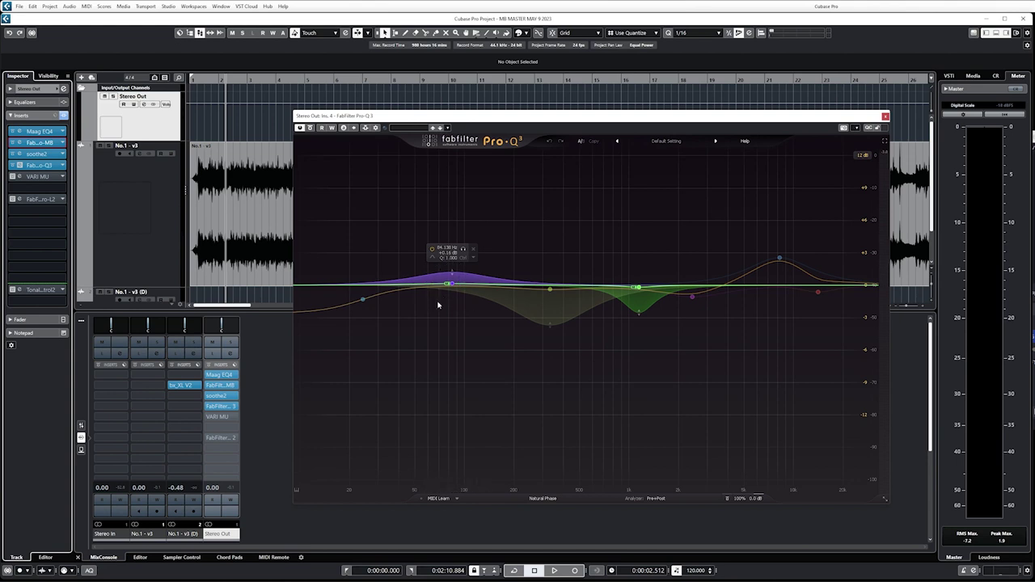
left_click(463, 251)
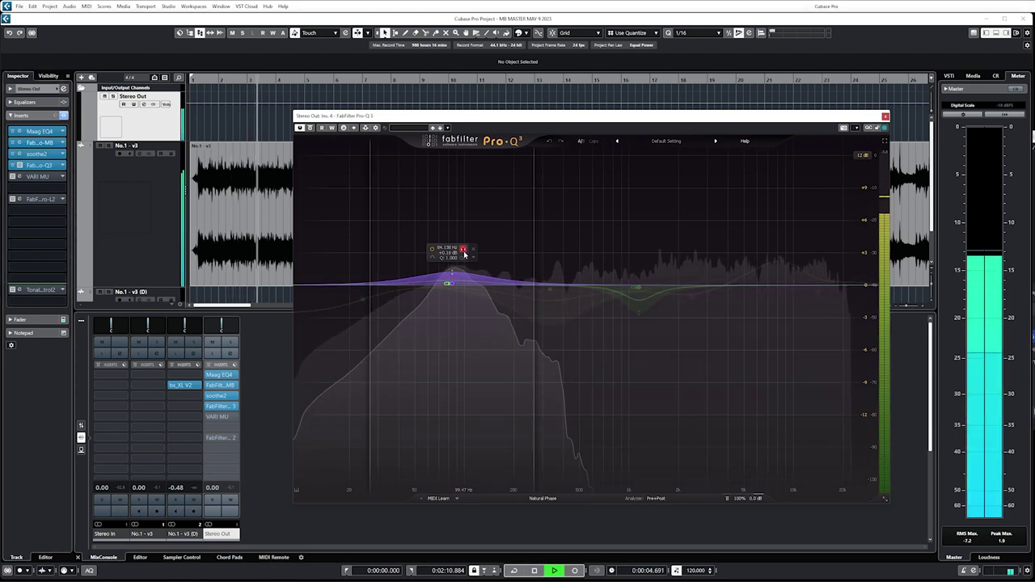
left_click(463, 250)
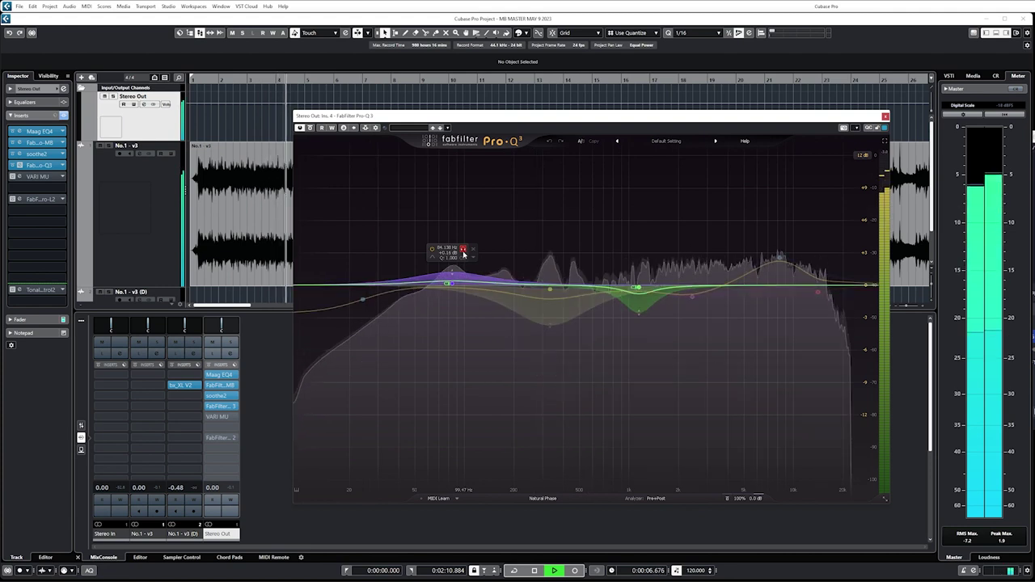